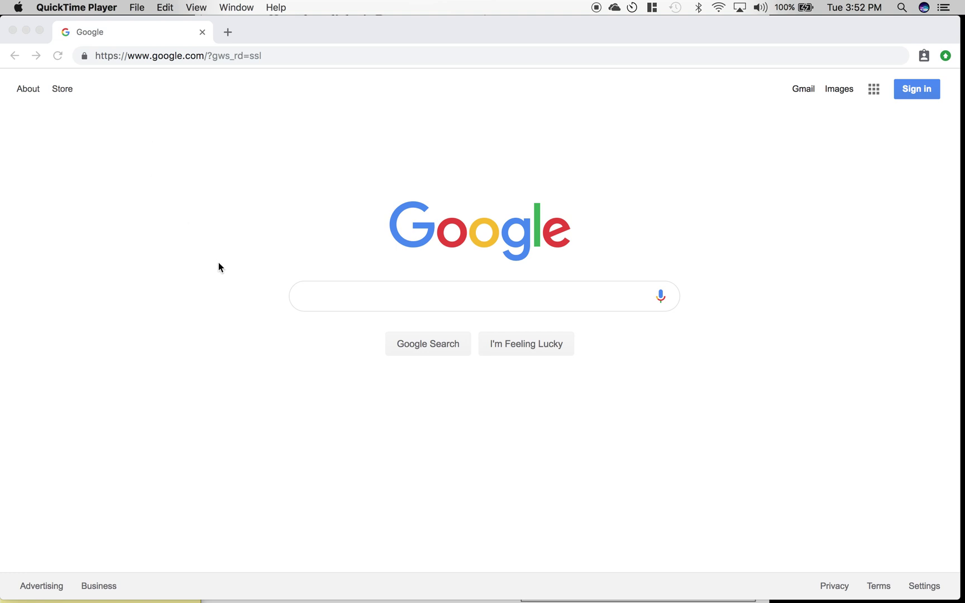
Search Google for 'military cac'
click(323, 301)
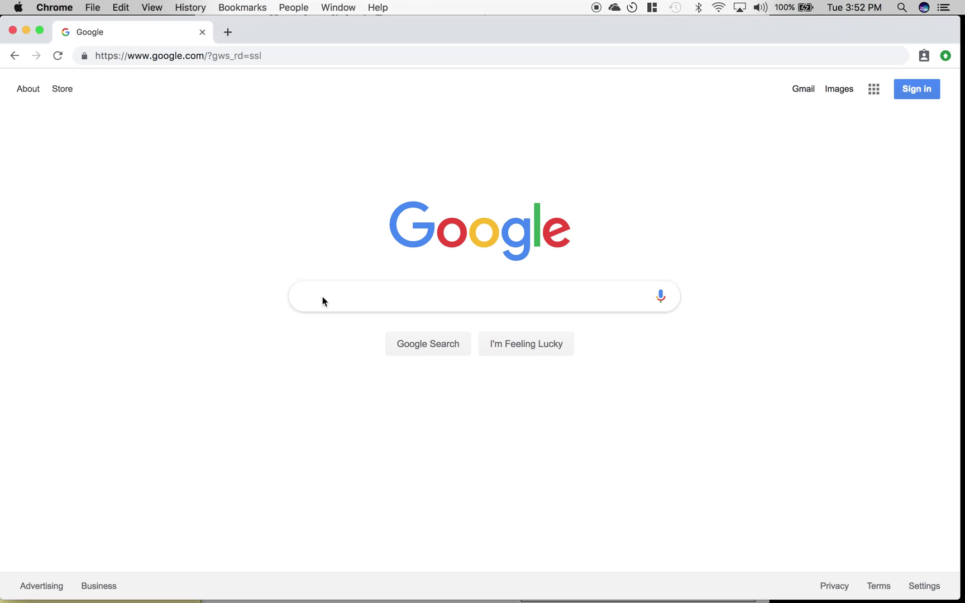
text(mi)
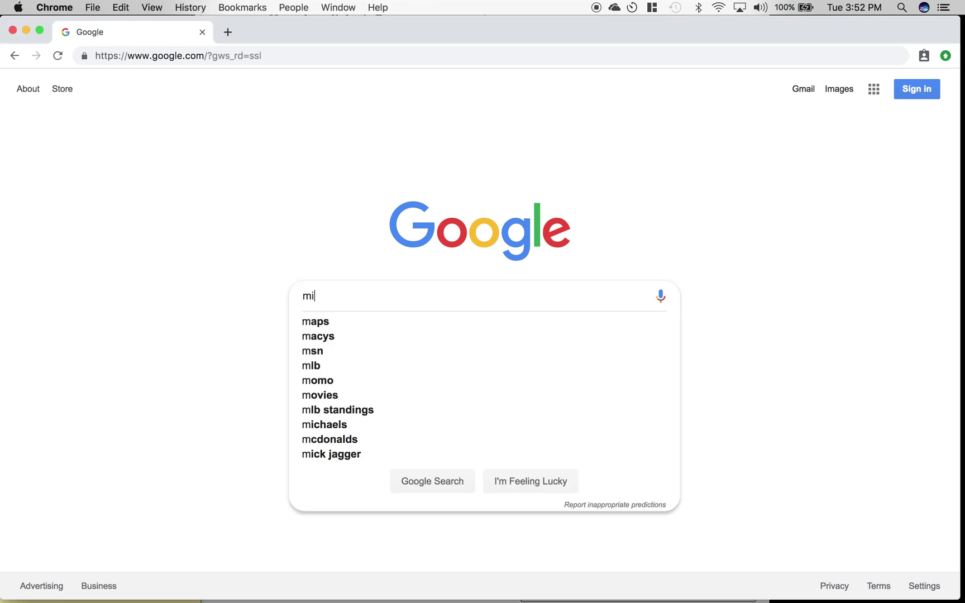
text(litary cac)
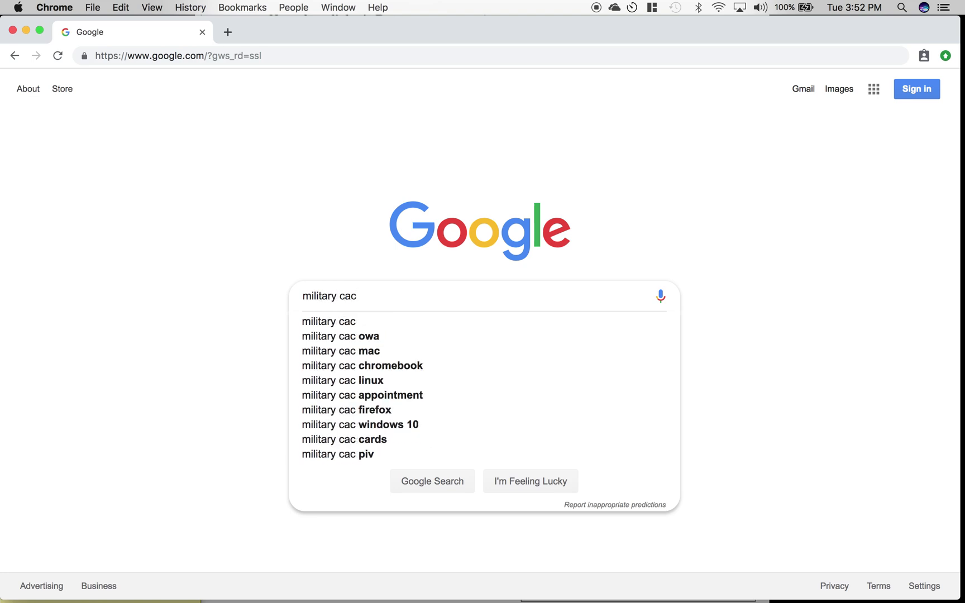
key(Return)
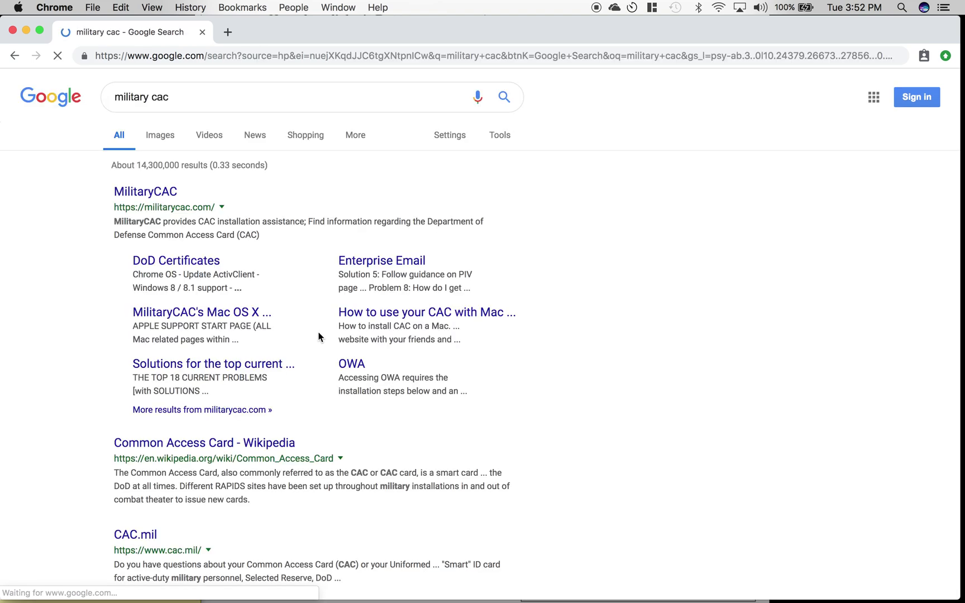
Open MilitaryCAC's 'How to use your CAC with Mac OS' guide and scroll to Step 2d
click(174, 194)
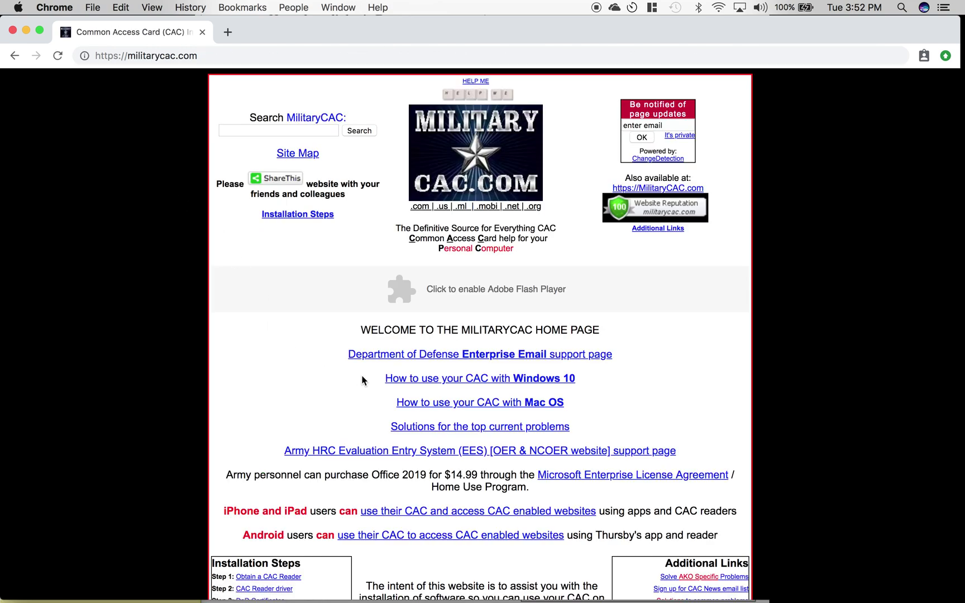
click(426, 404)
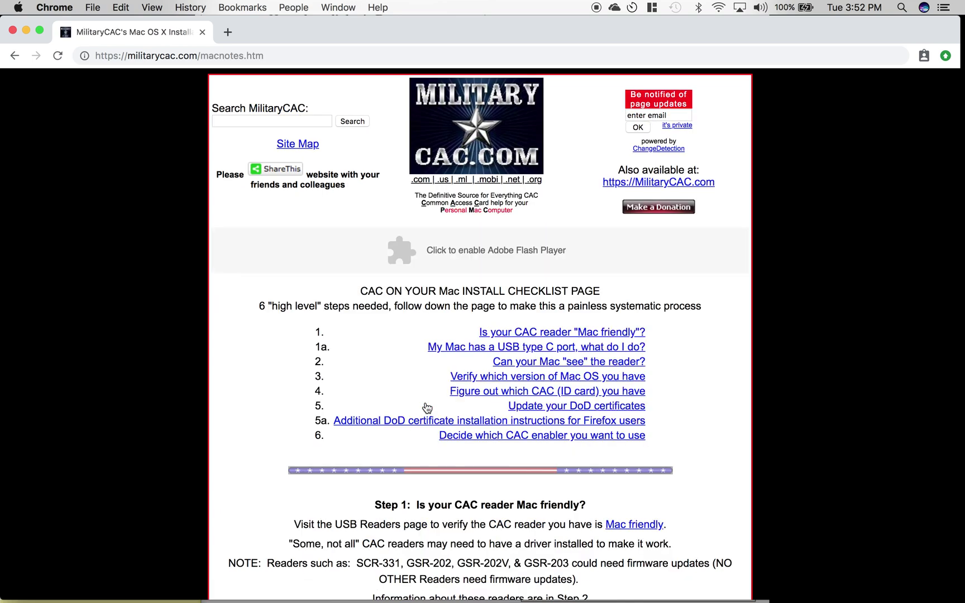
scroll(427, 408, down, 15)
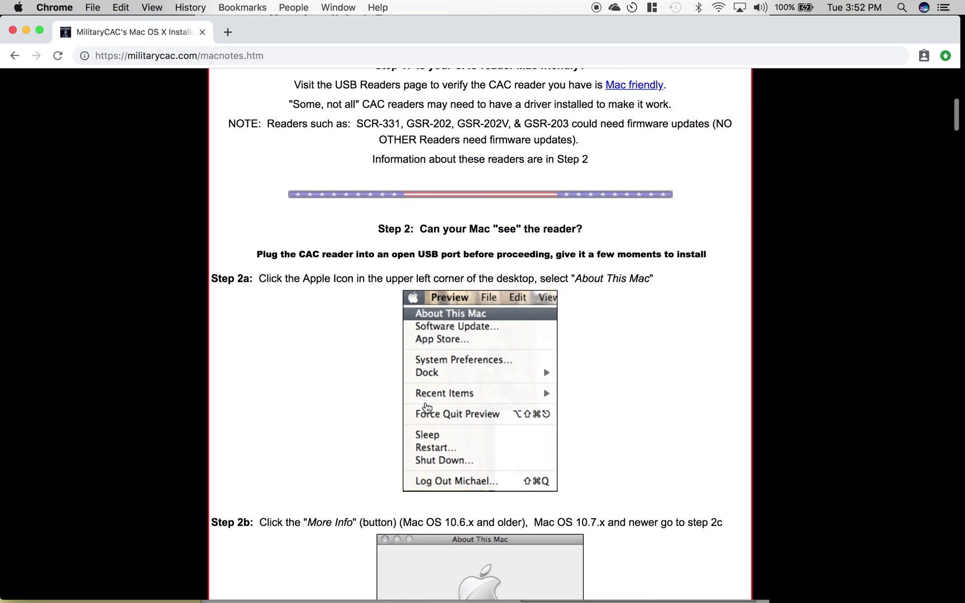
scroll(427, 408, down, 4)
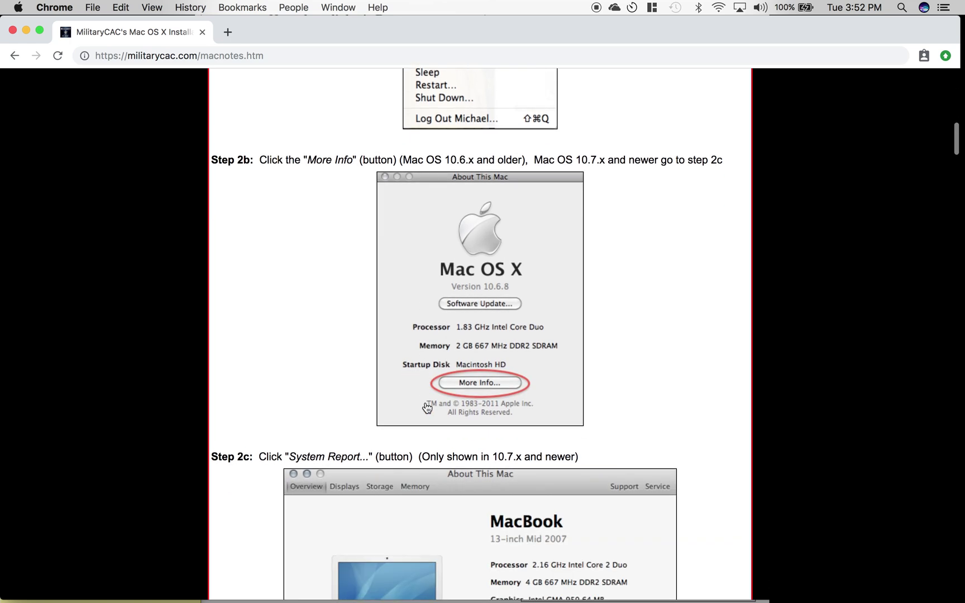
scroll(427, 408, down, 5)
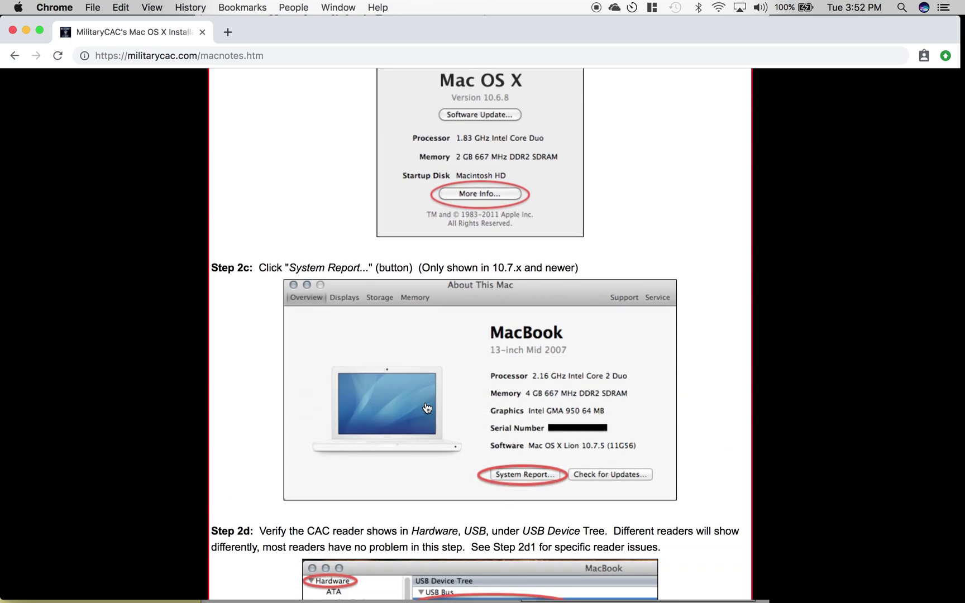
scroll(427, 408, down, 1)
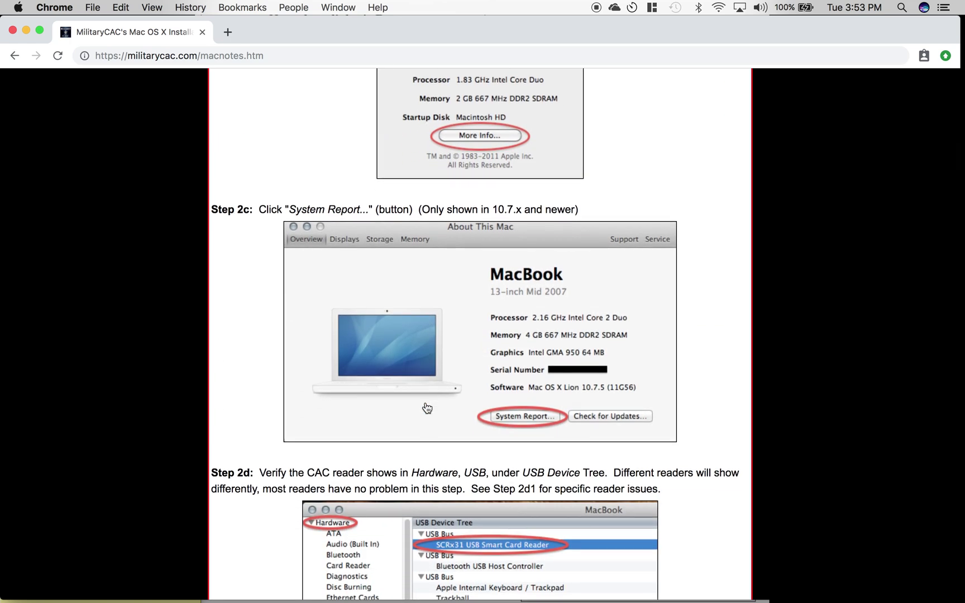
scroll(427, 407, down, 1)
scroll(427, 407, down, 4)
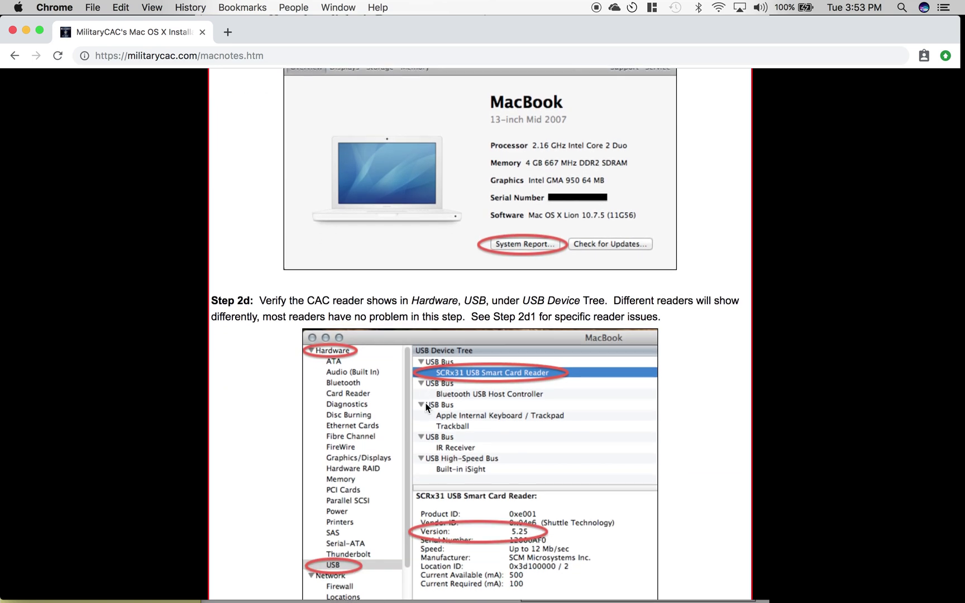
click(18, 10)
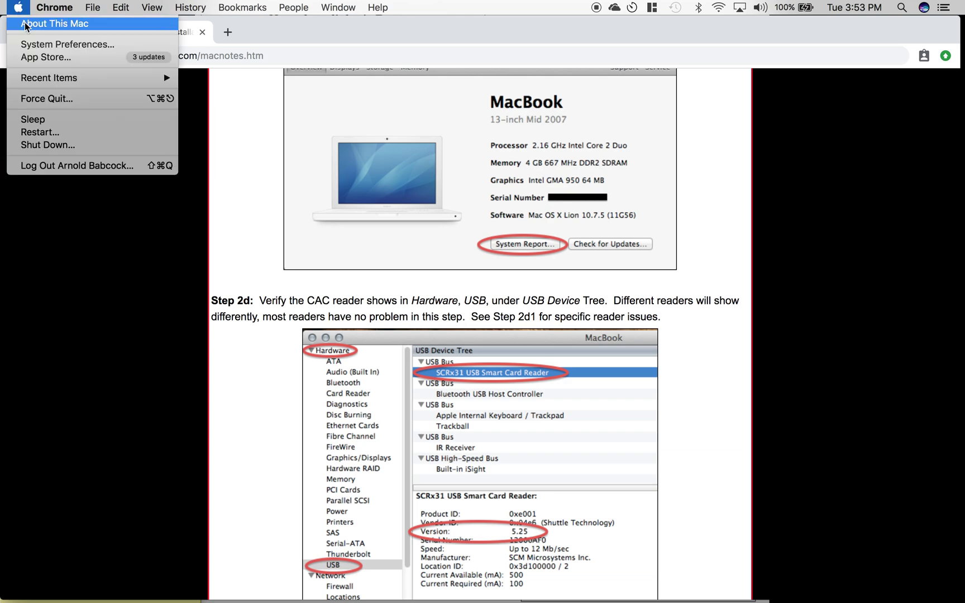
Find the EMV Smartcard Reader under USB in the System Report, then close System Information and About This Mac
click(25, 22)
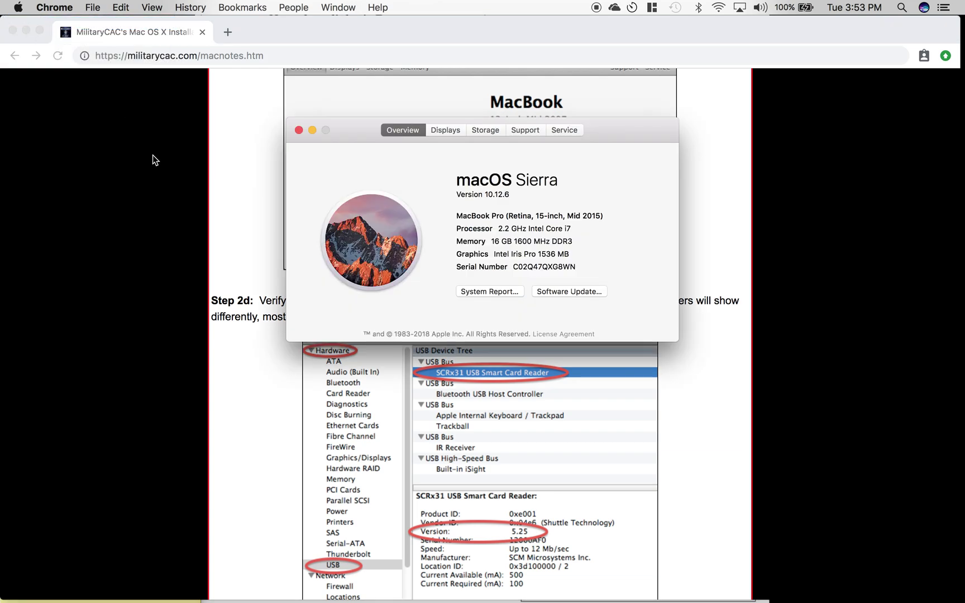
click(470, 288)
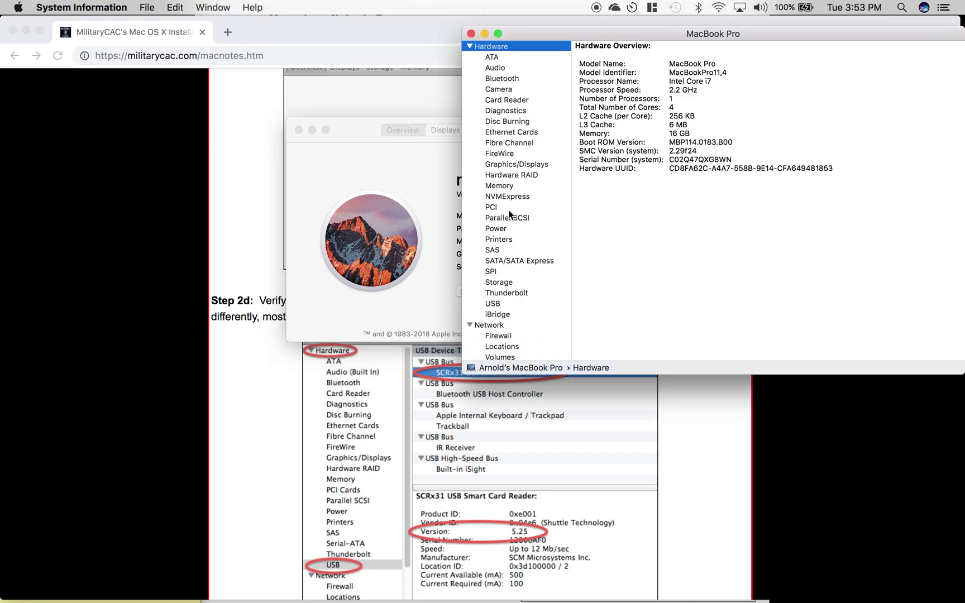
click(499, 304)
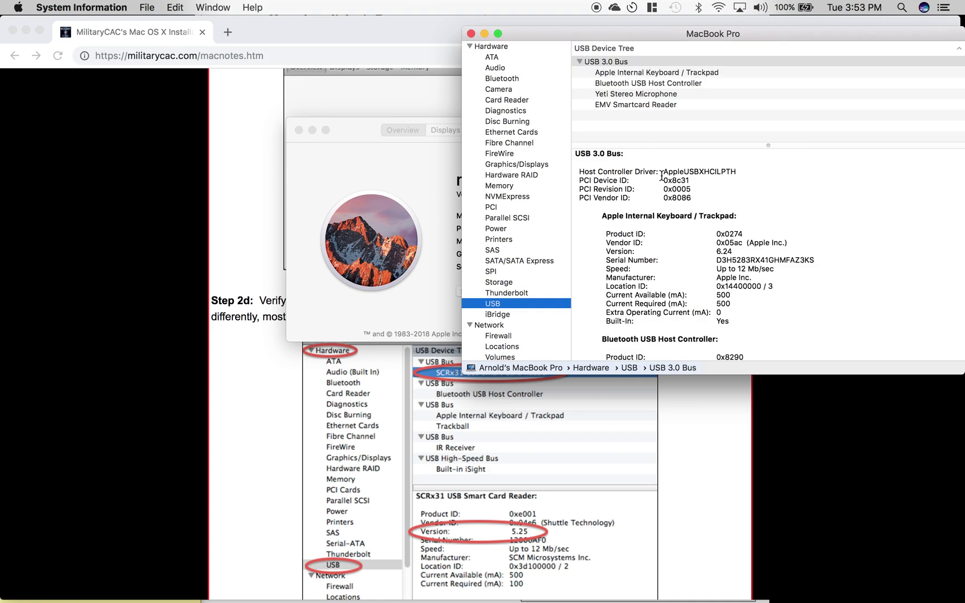
click(650, 106)
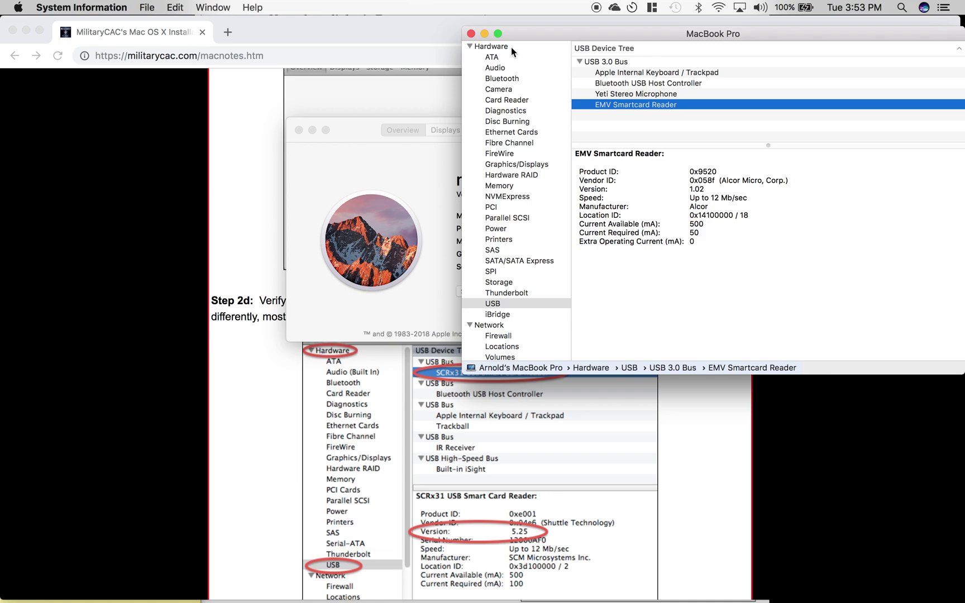
click(470, 33)
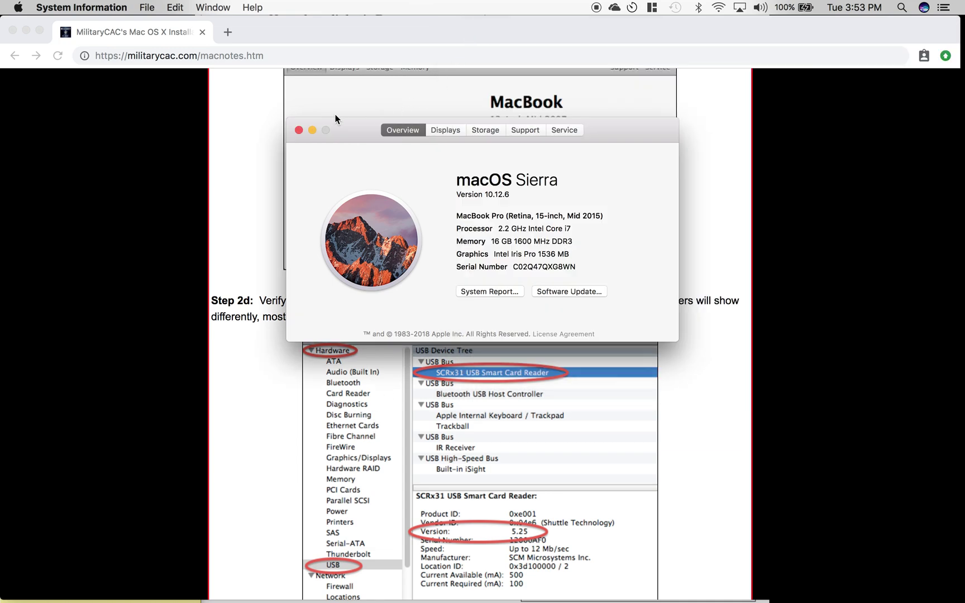
click(299, 130)
Read down the guide to Step 5, highlighting the 0x9520 and 0x9540 product ids
scroll(256, 332, down, 10)
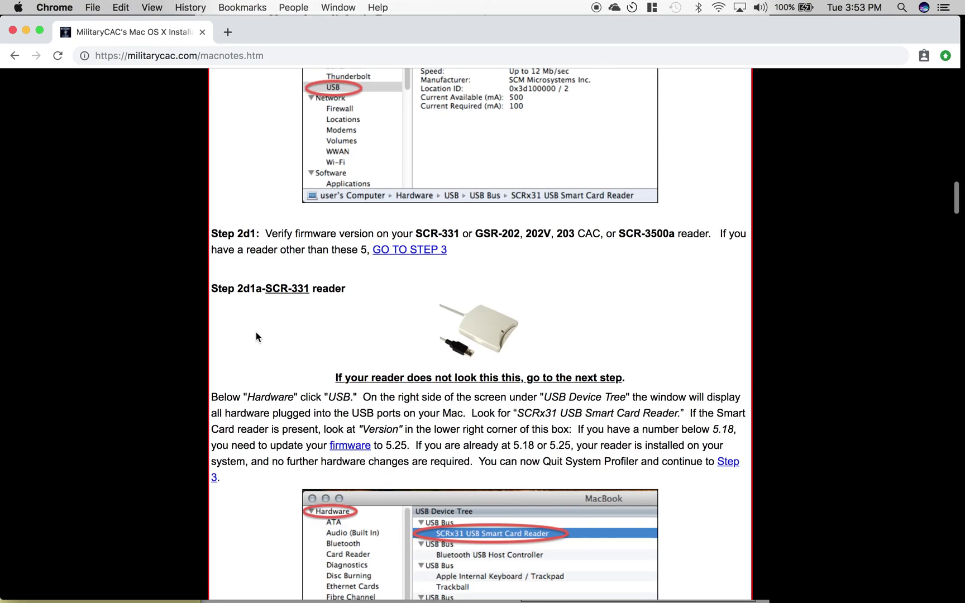
scroll(257, 334, down, 8)
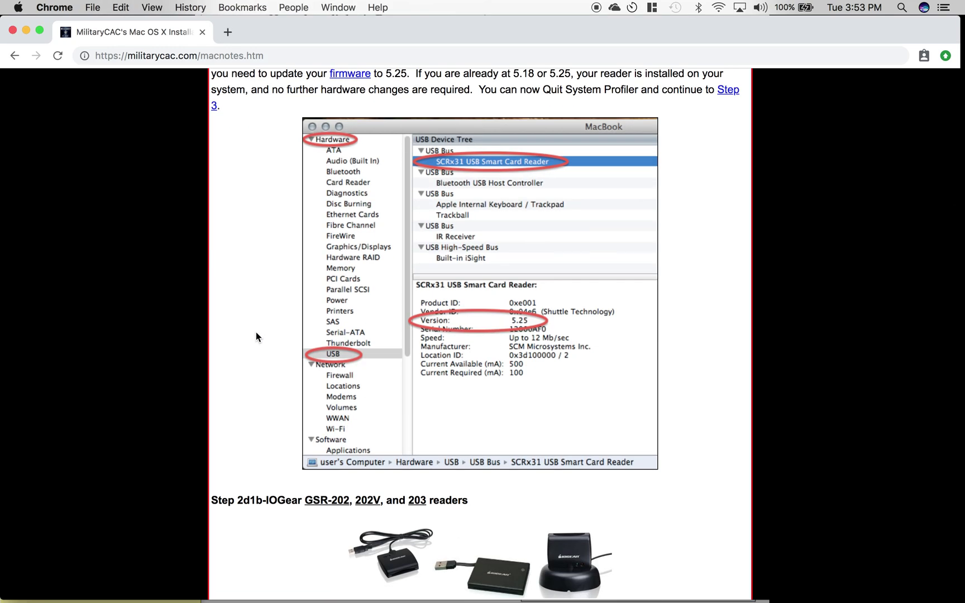
scroll(256, 332, down, 3)
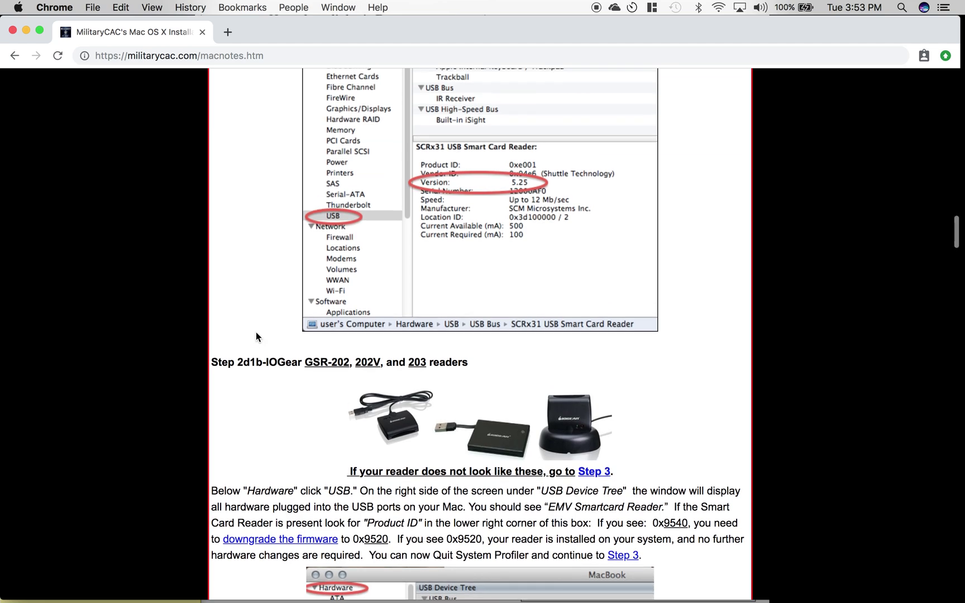
scroll(256, 331, down, 1)
scroll(256, 334, down, 2)
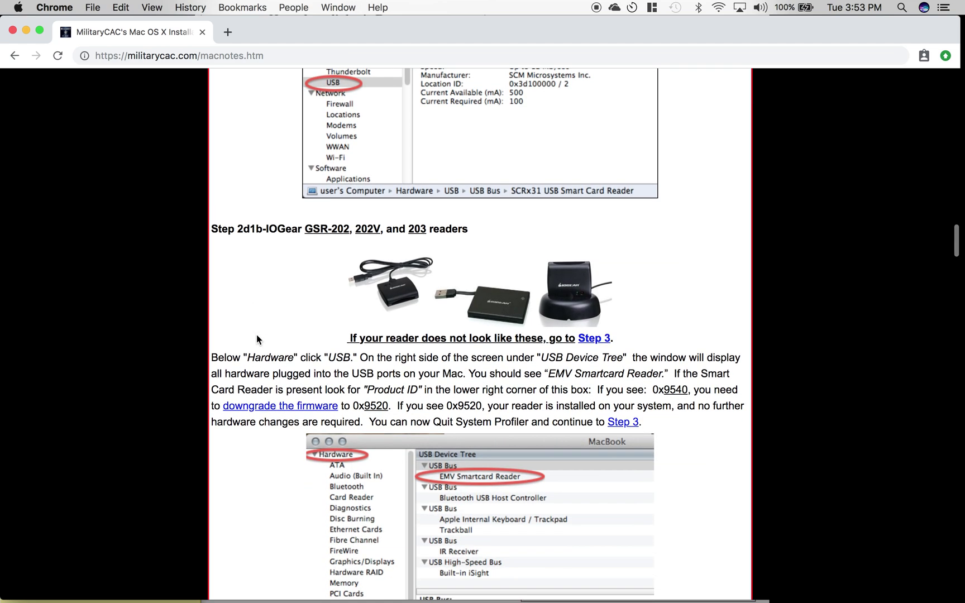
scroll(256, 334, down, 1)
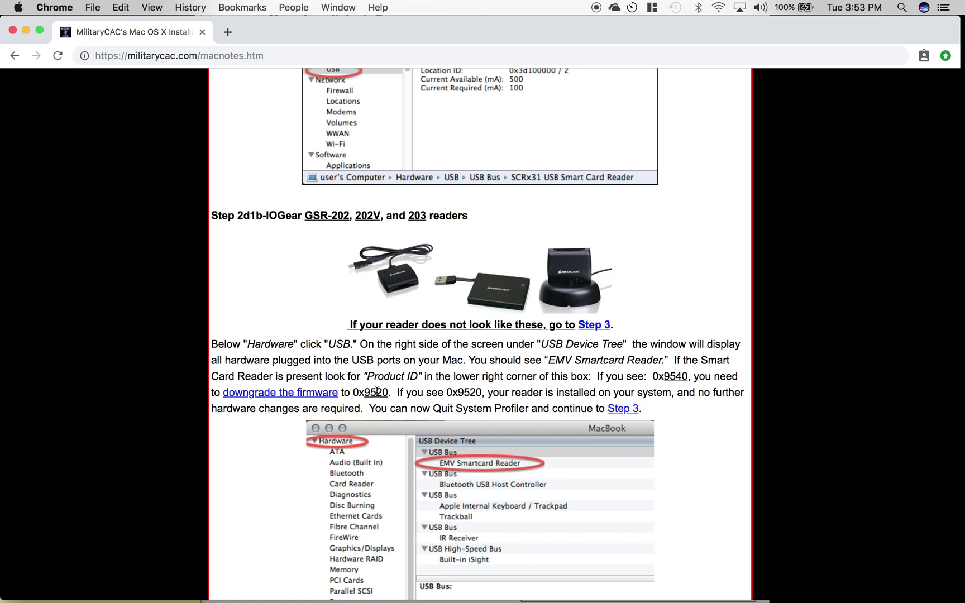
drag(383, 391, 370, 392)
drag(651, 376, 687, 376)
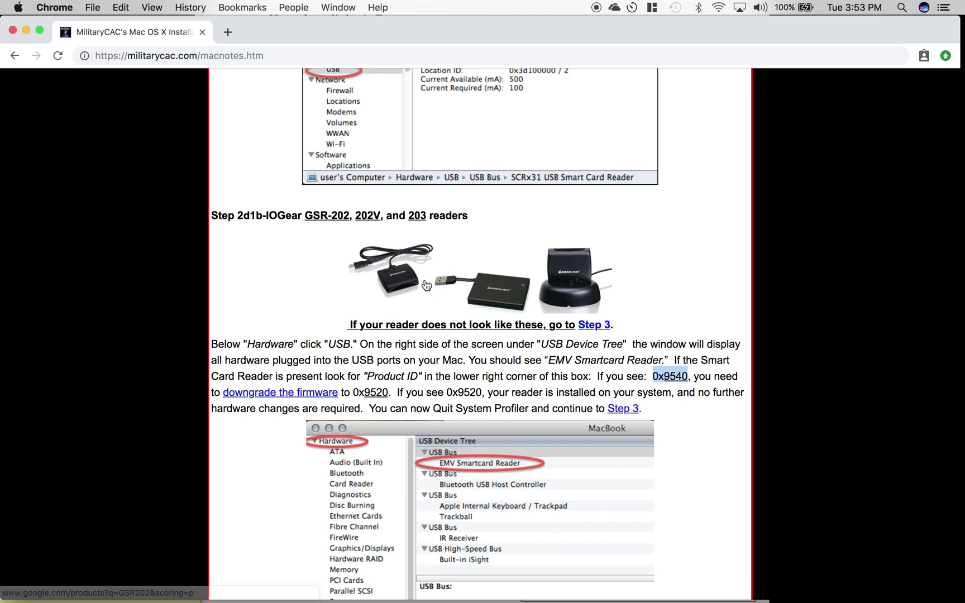
scroll(424, 282, down, 18)
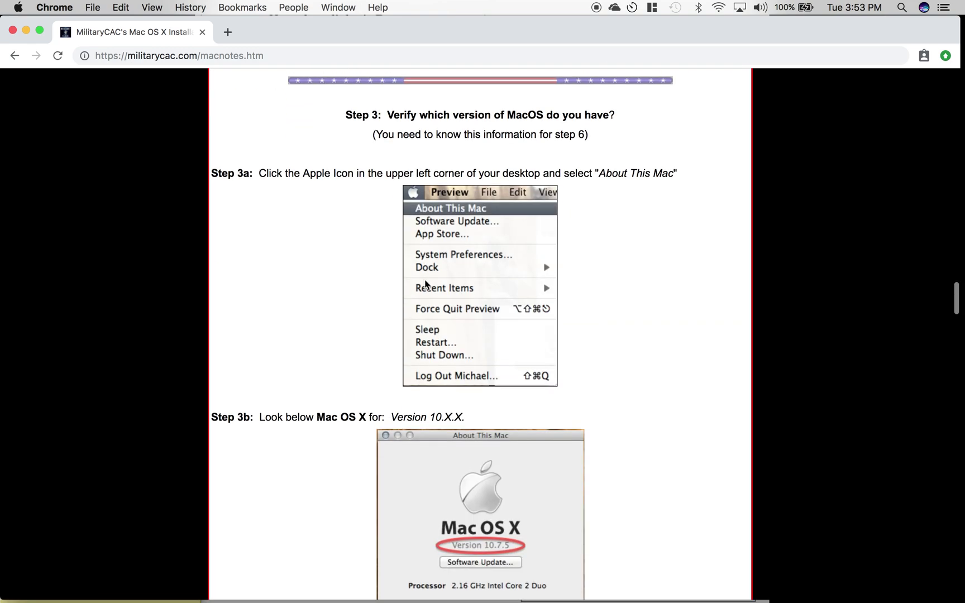
scroll(425, 284, down, 16)
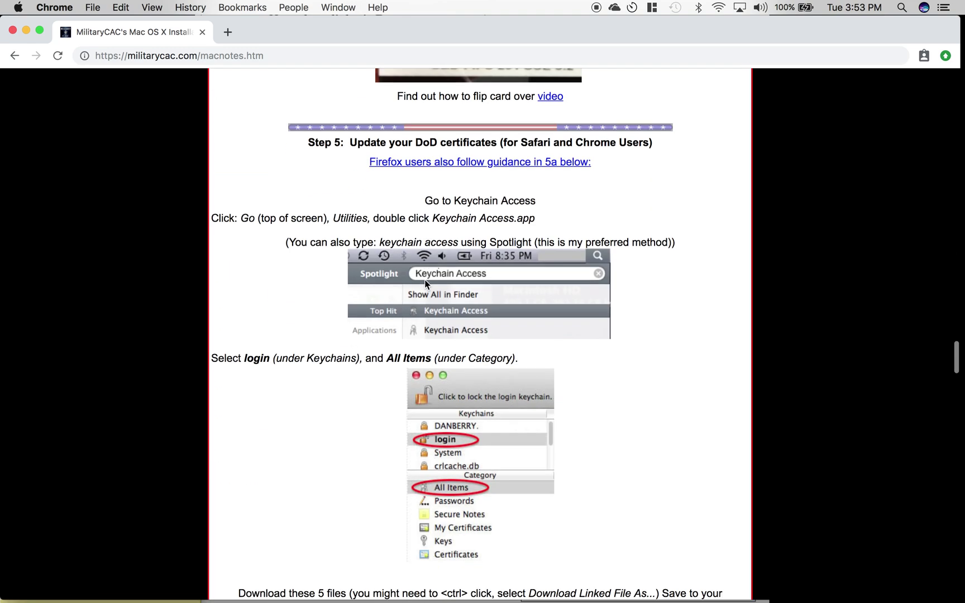
scroll(425, 283, down, 2)
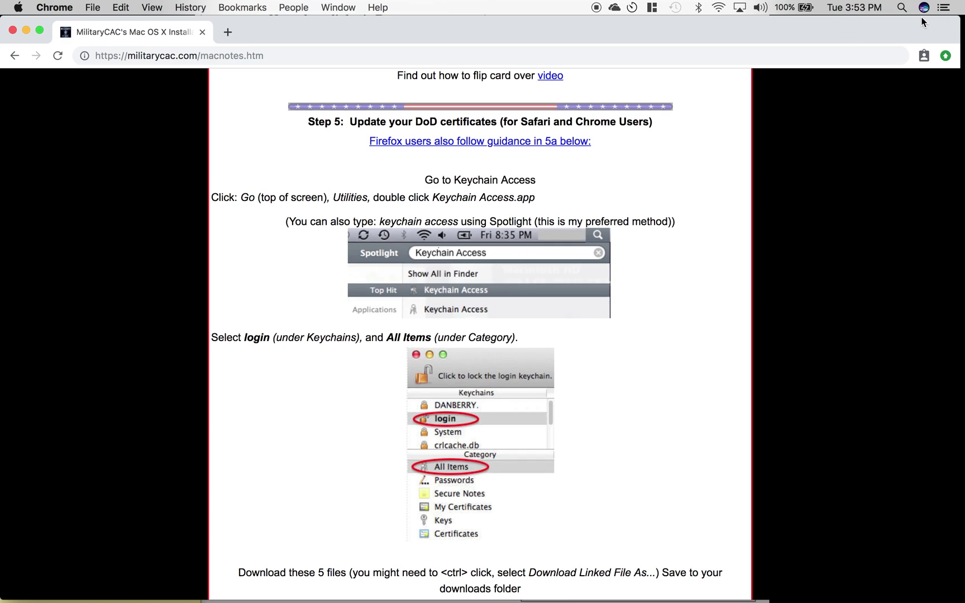
Launch Keychain Access with a Spotlight search for 'keych'
click(902, 8)
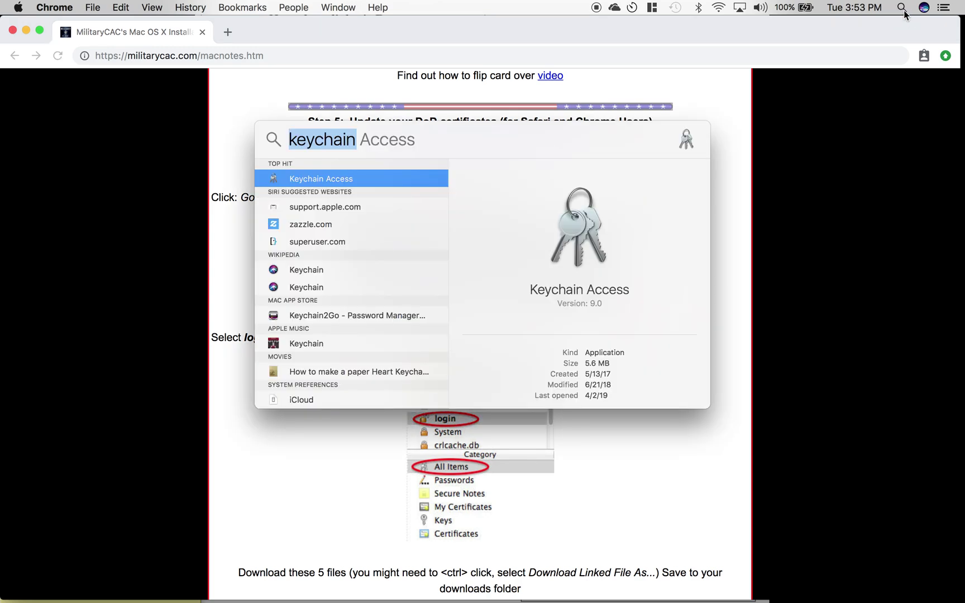
text(keych)
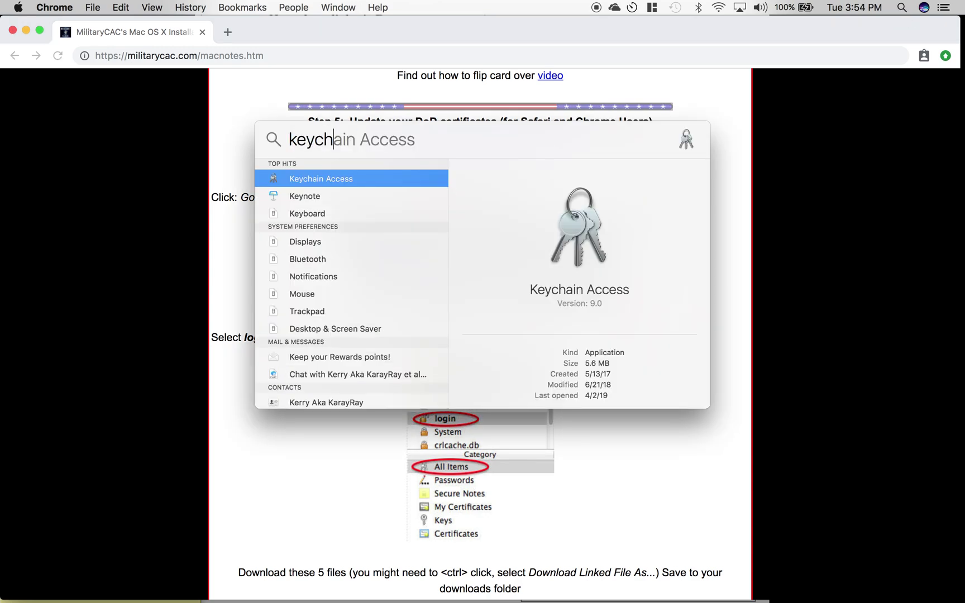
key(Return)
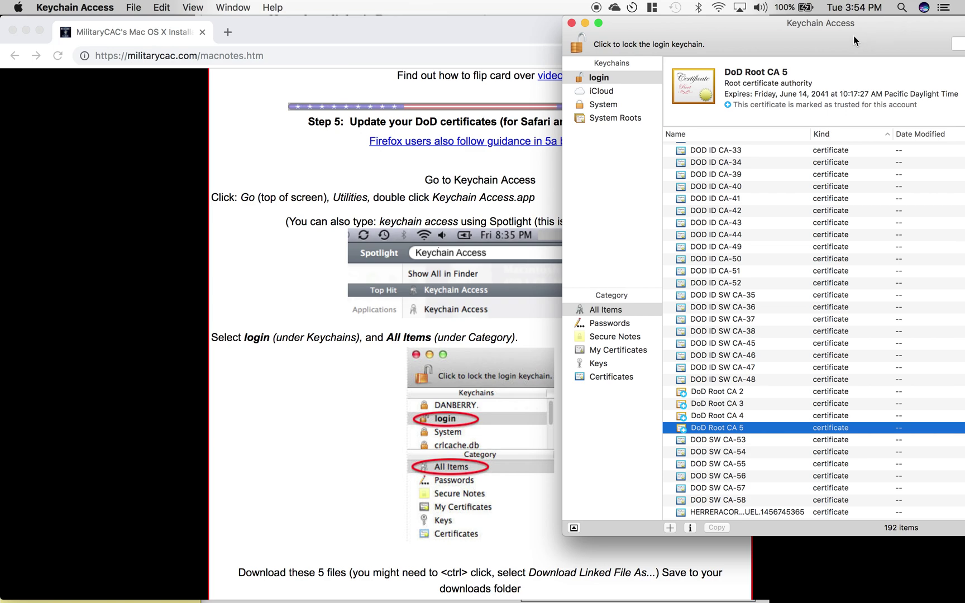
Select the 42 certificates from DOD EMAIL CA-33 through DOD SW CA-58
scroll(737, 215, up, 5)
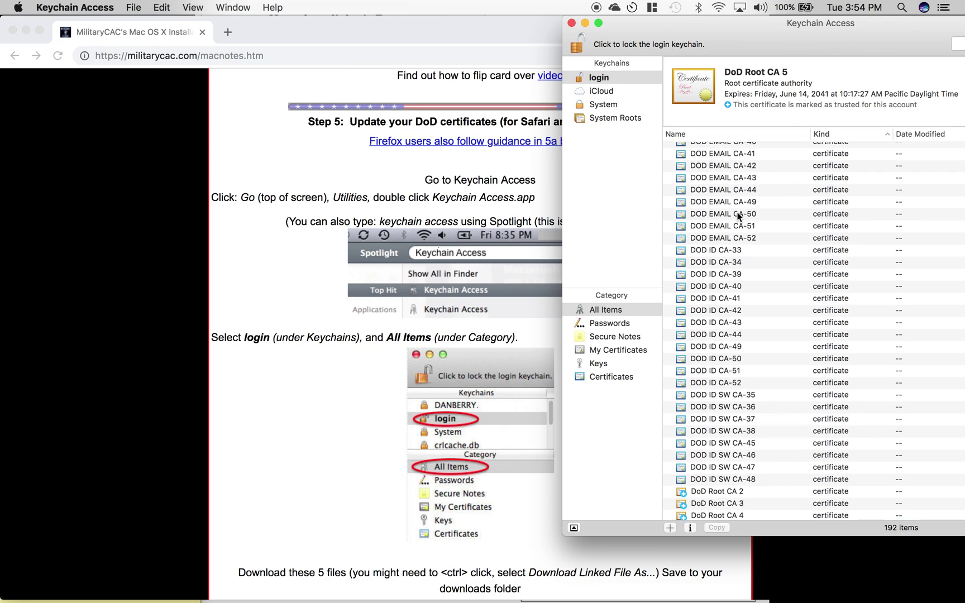
scroll(737, 215, up, 1)
scroll(737, 215, up, 2)
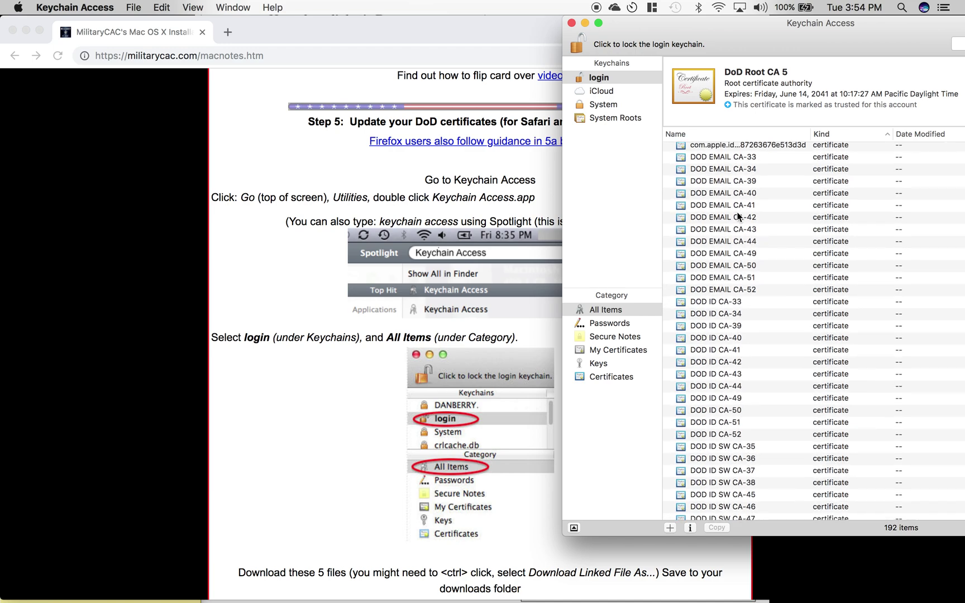
click(736, 156)
scroll(718, 300, down, 3)
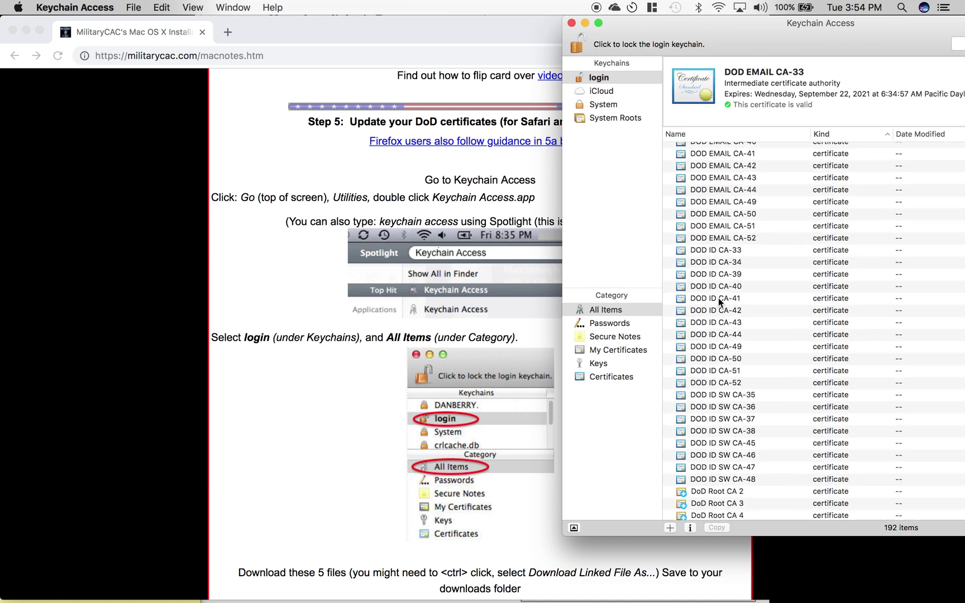
scroll(718, 298, up, 2)
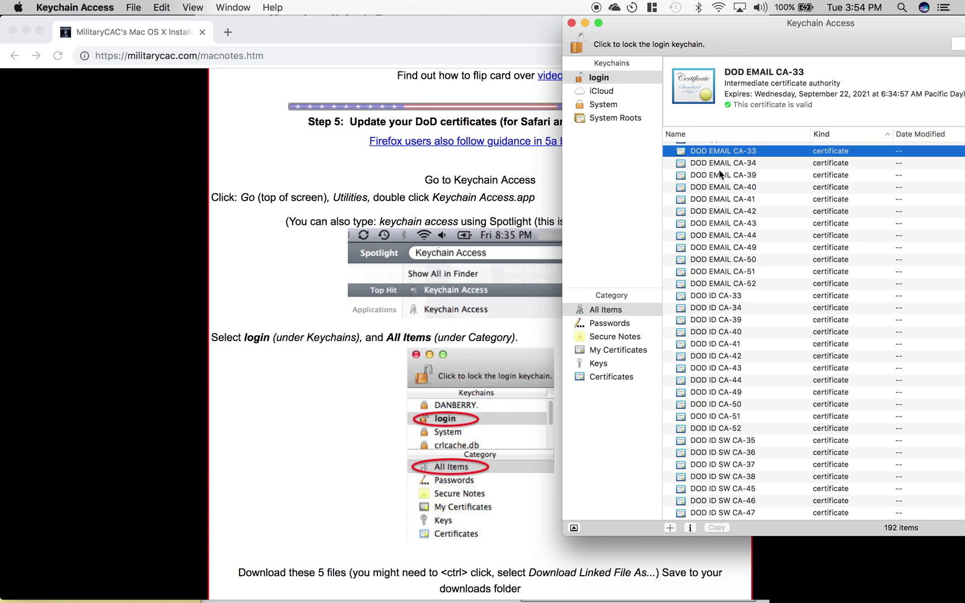
scroll(713, 380, down, 5)
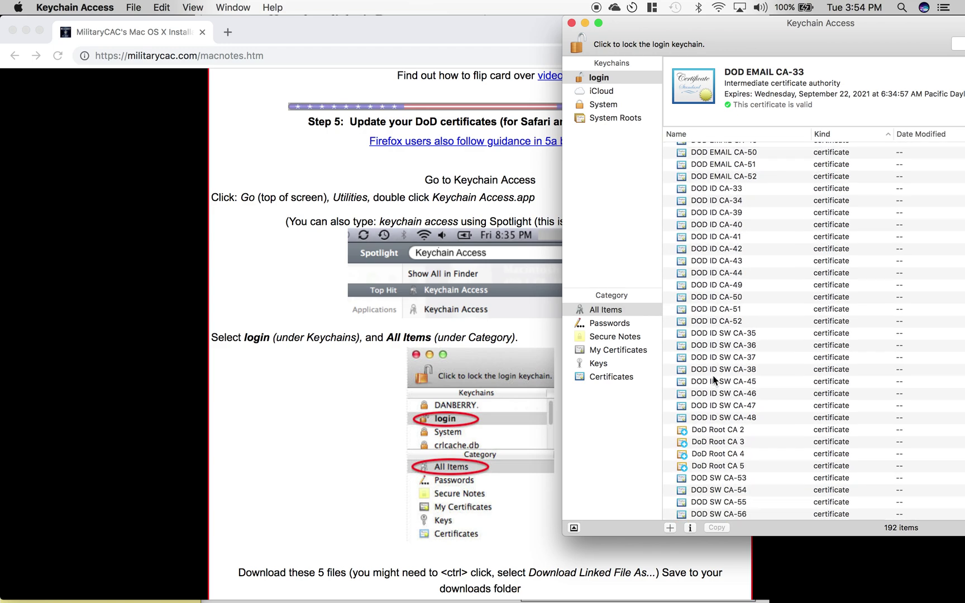
scroll(711, 446, down, 3)
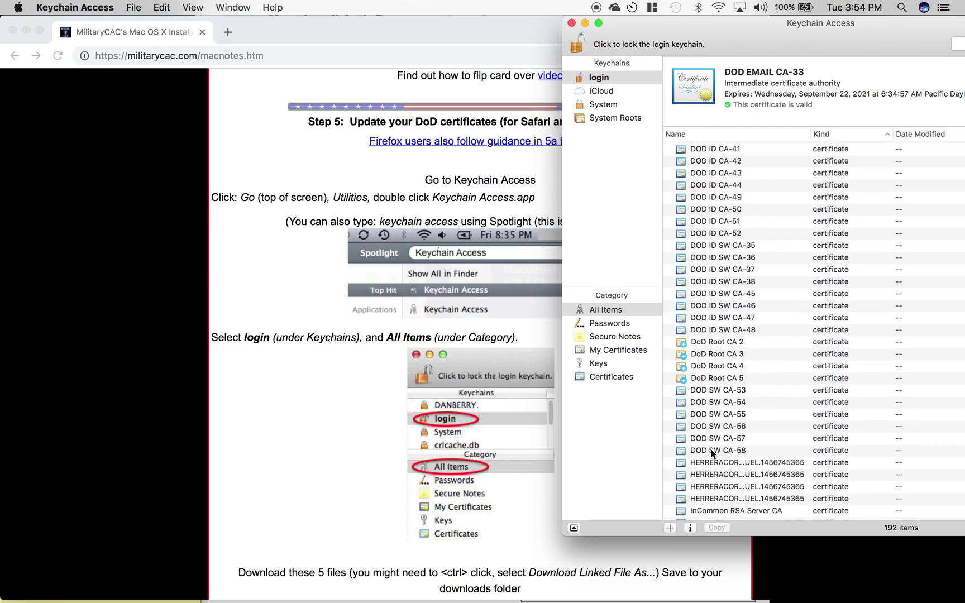
shift+click(710, 449)
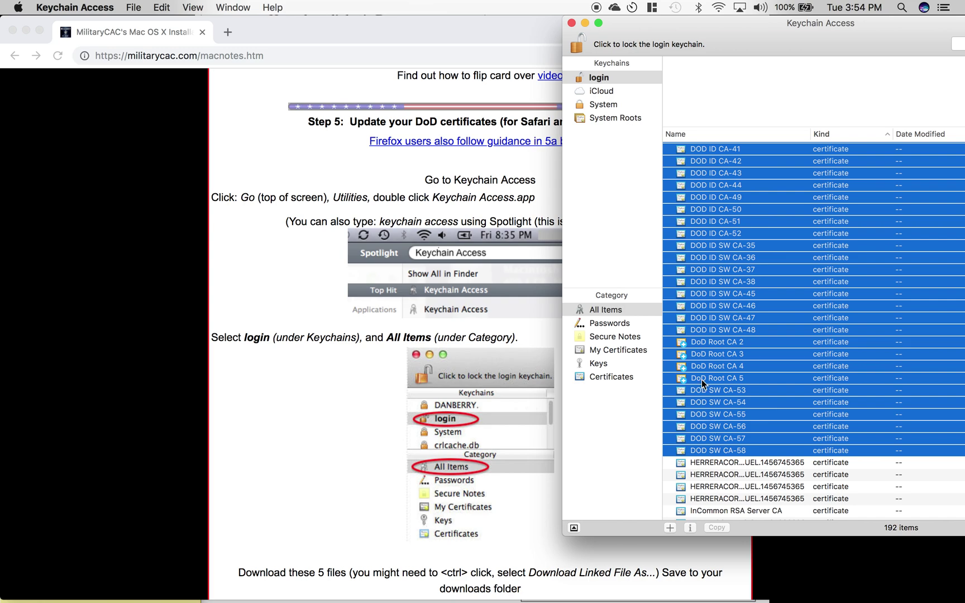
scroll(701, 379, up, 3)
scroll(701, 379, down, 2)
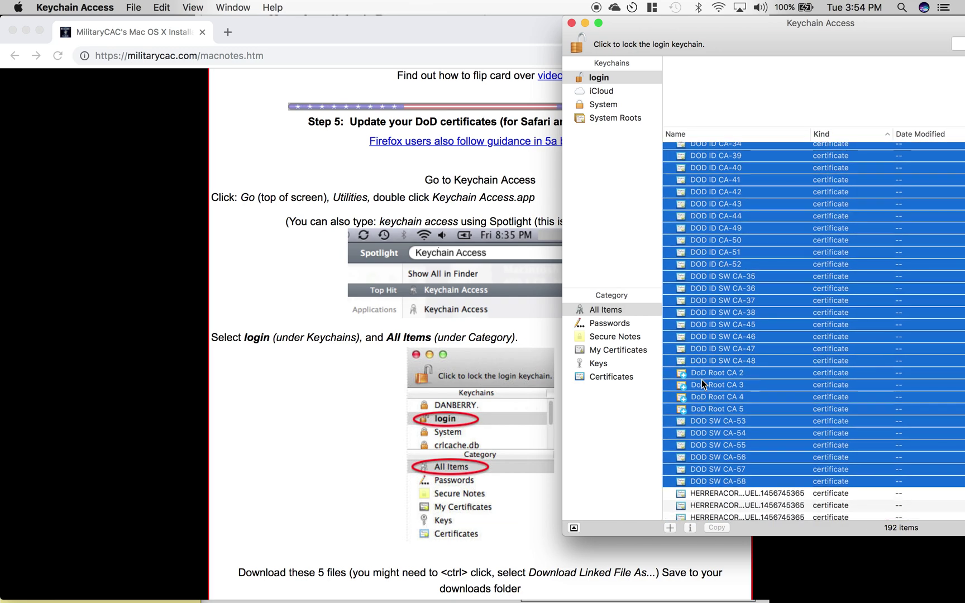
Open the actions menu for the 42 certificates, dismiss it without deleting, and return to Chrome
right_click(701, 379)
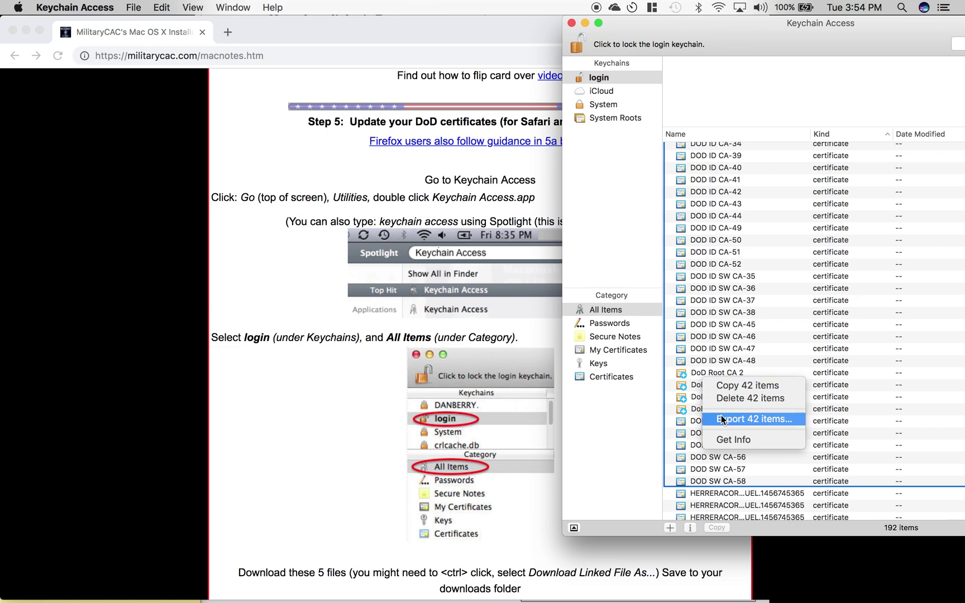
click(717, 474)
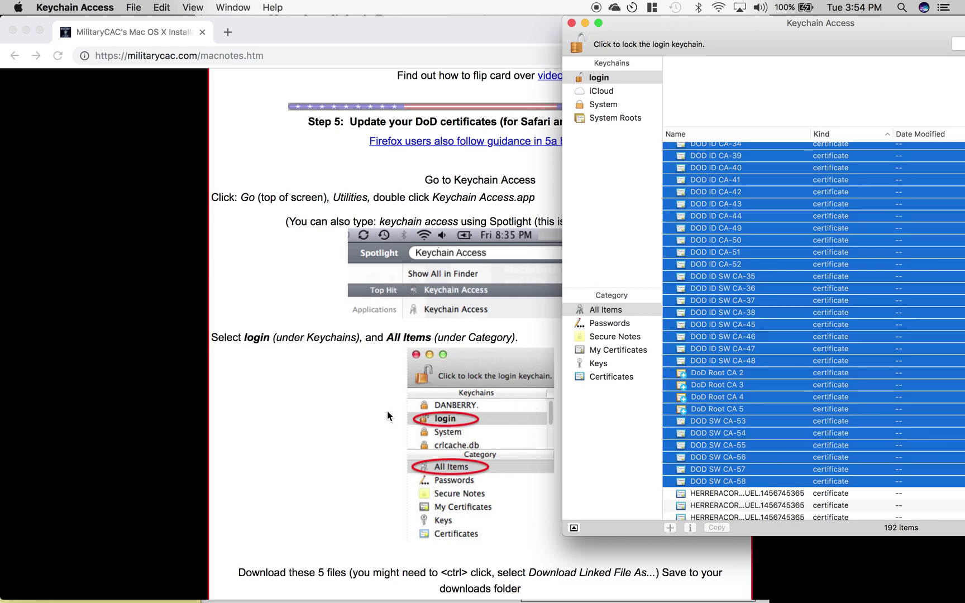
click(381, 433)
Open AllCerts.p7b from Downloads and close the Add Certificates prompt for the login keychain
scroll(380, 432, down, 5)
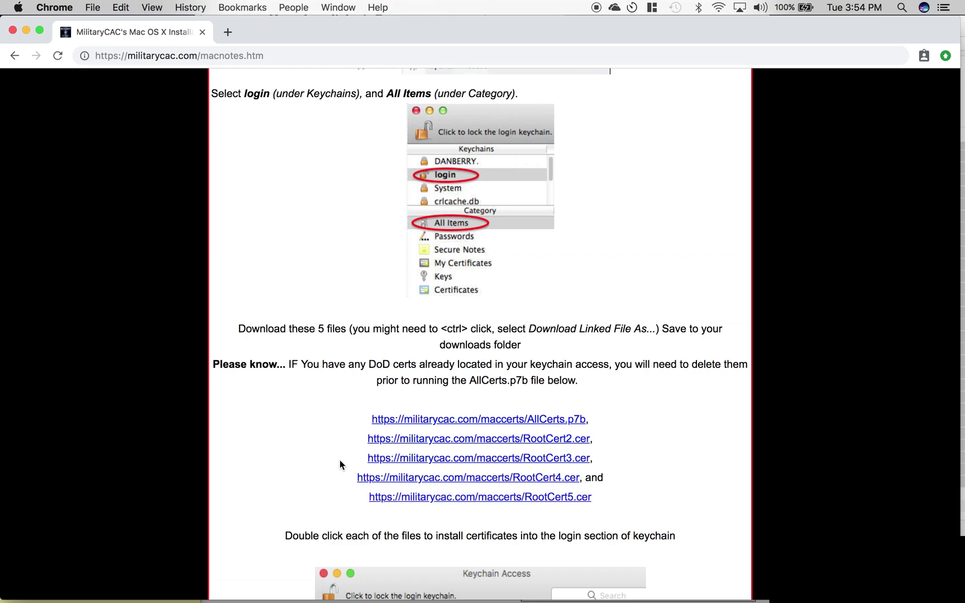
click(892, 589)
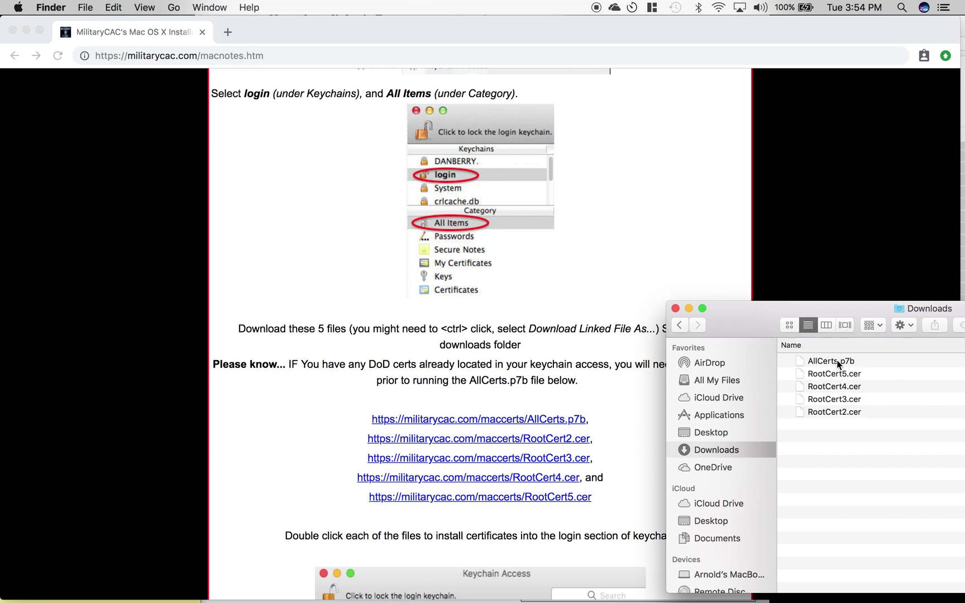
click(837, 361)
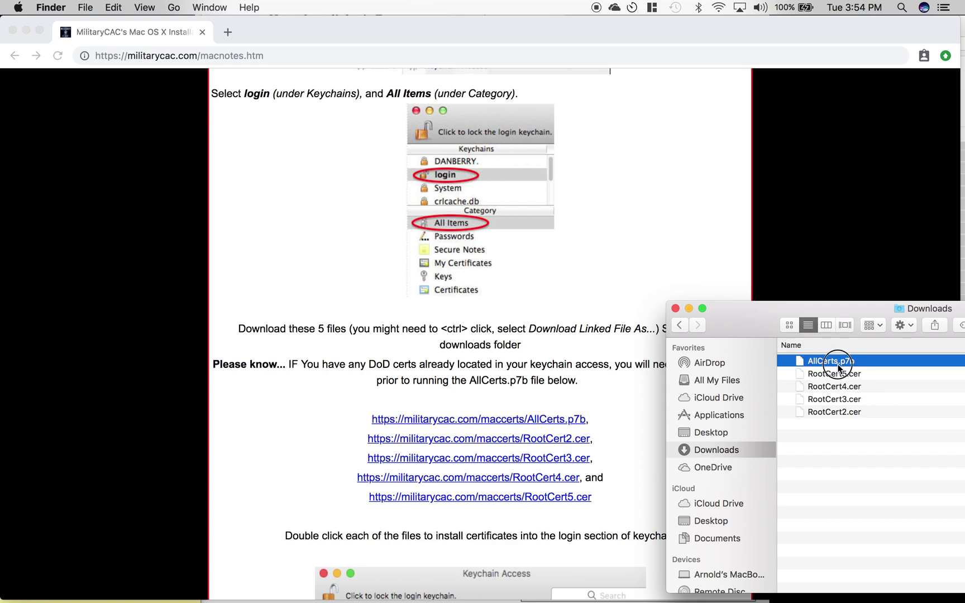
double_click(836, 366)
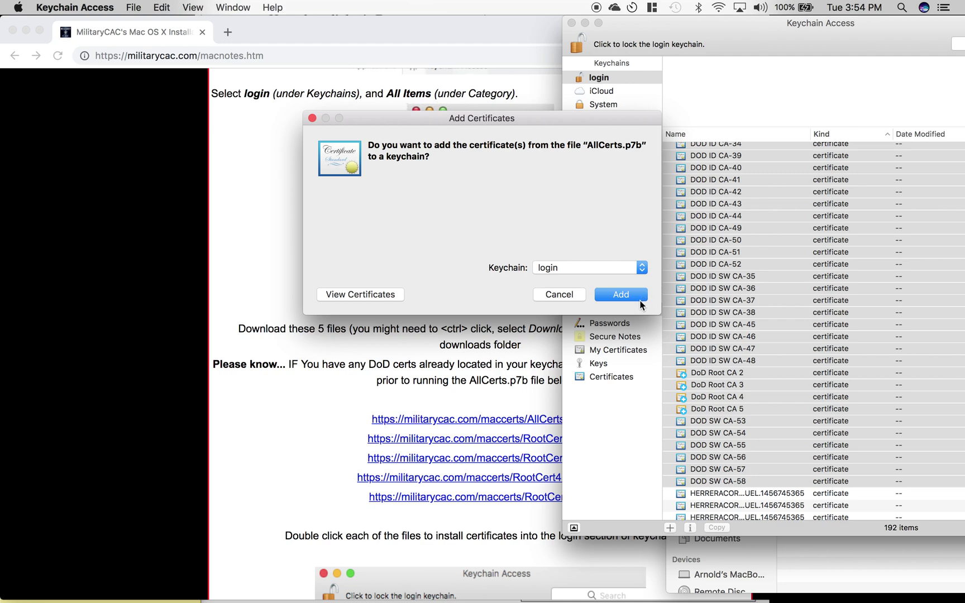
click(312, 118)
Check the trust status of DoD Root CA 3 and DoD Root CA 2
scroll(377, 200, down, 5)
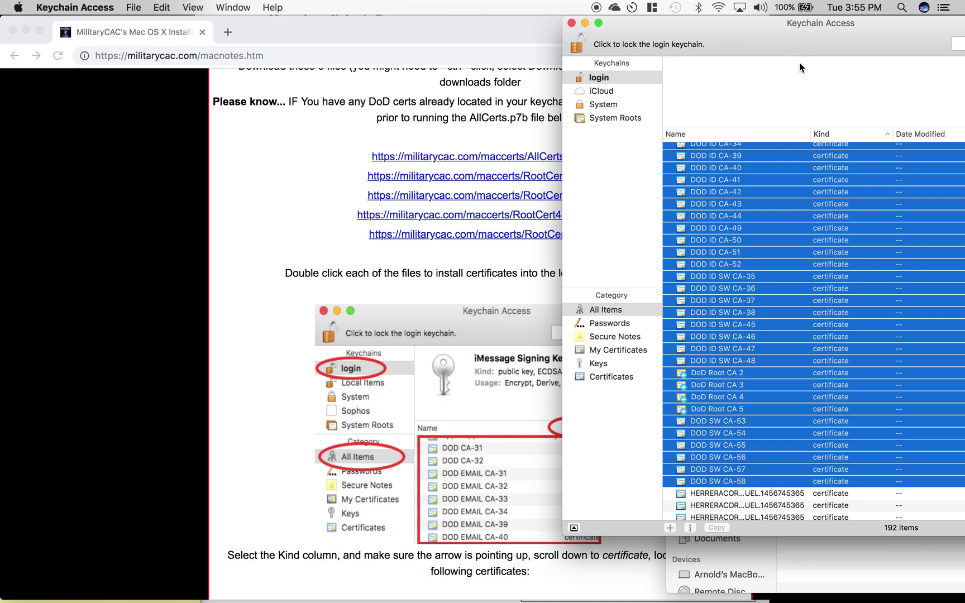
click(758, 252)
click(742, 385)
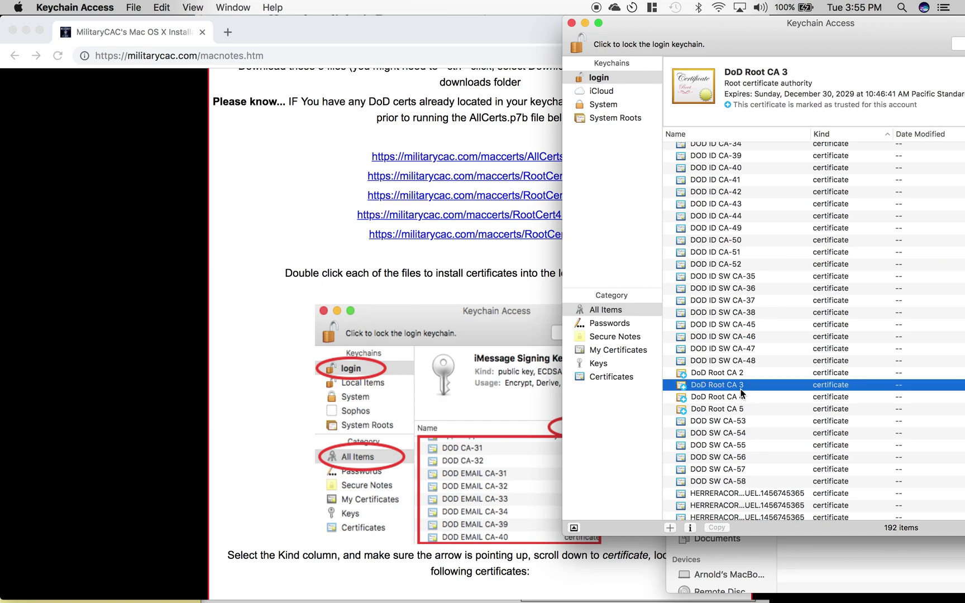
click(739, 373)
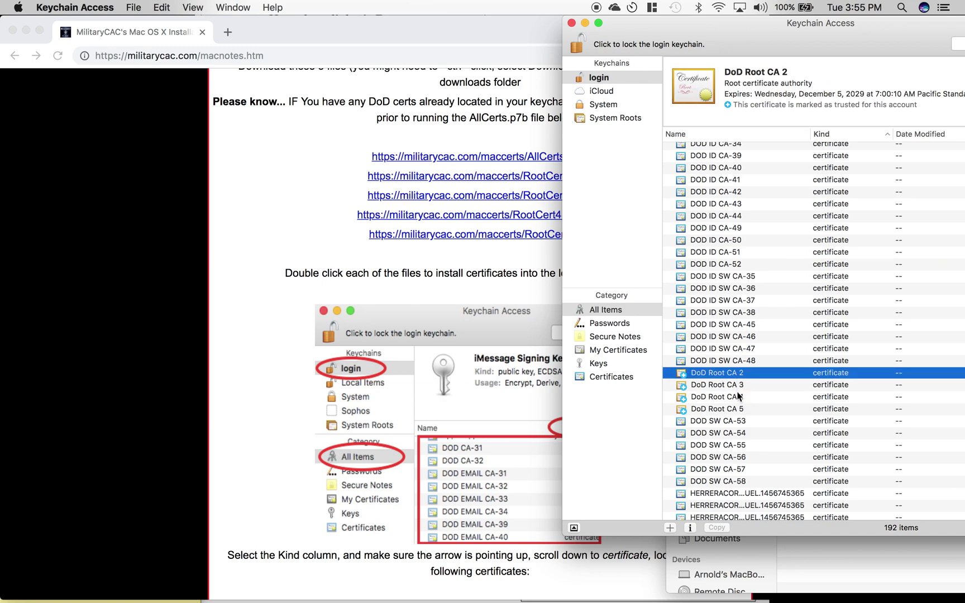
Review the guide's required DoD certificate list and the note on trusting DoD Root CA 3–5
click(550, 358)
scroll(464, 399, down, 3)
scroll(464, 398, up, 5)
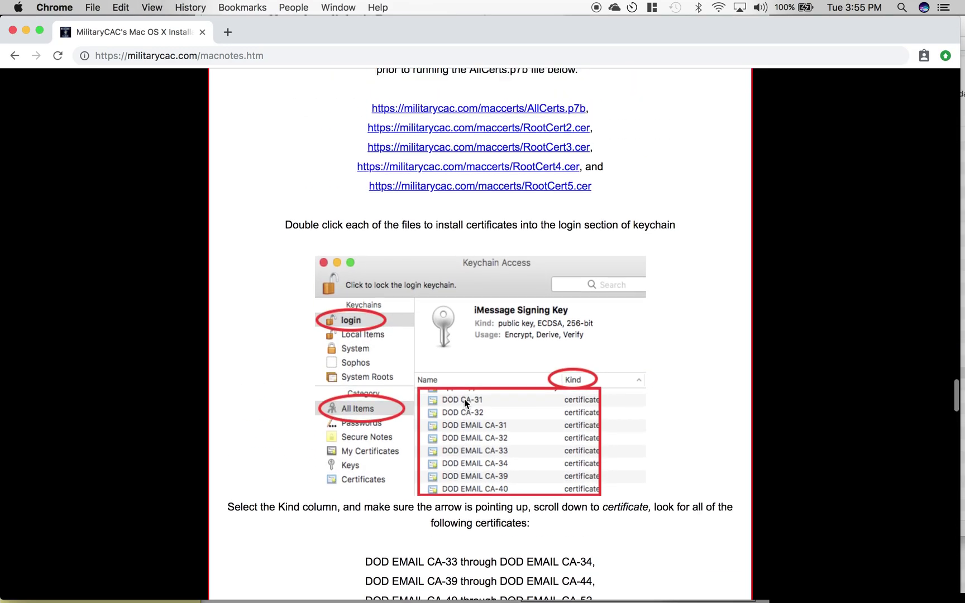
scroll(464, 398, down, 8)
scroll(464, 398, down, 5)
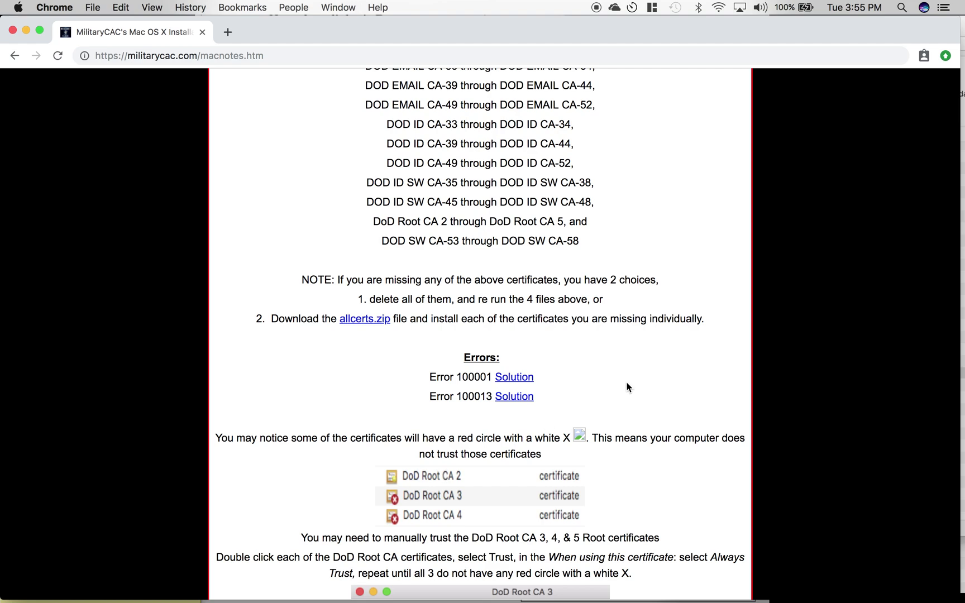
Set DoD Root CA 2 to Always Trust when using this certificate, then close its window
click(961, 231)
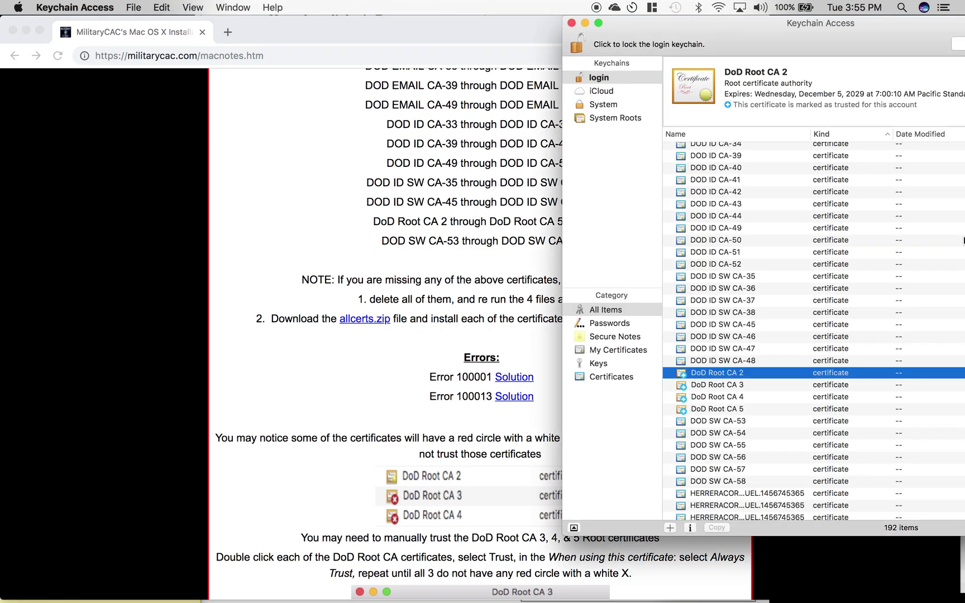
double_click(735, 374)
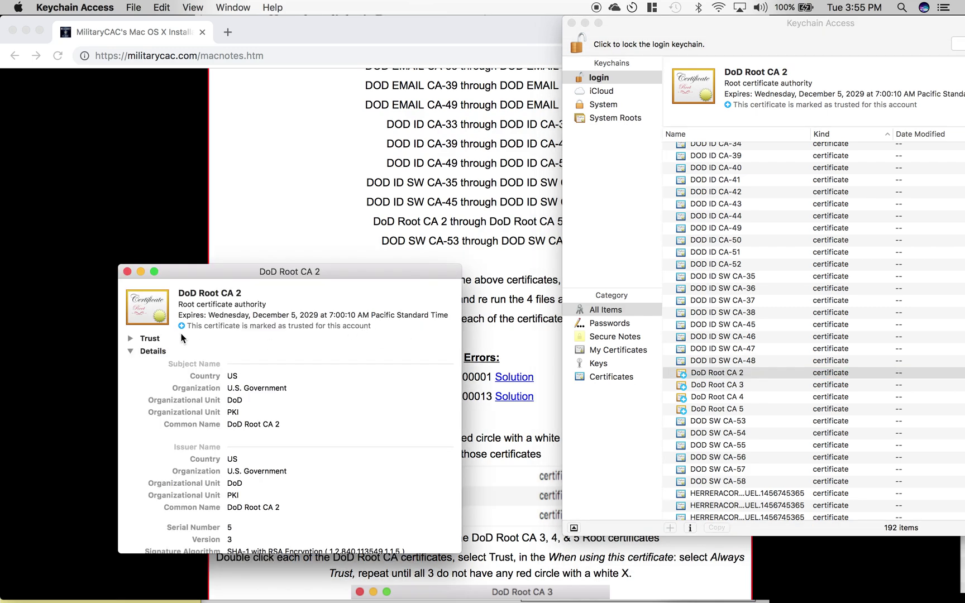
click(131, 339)
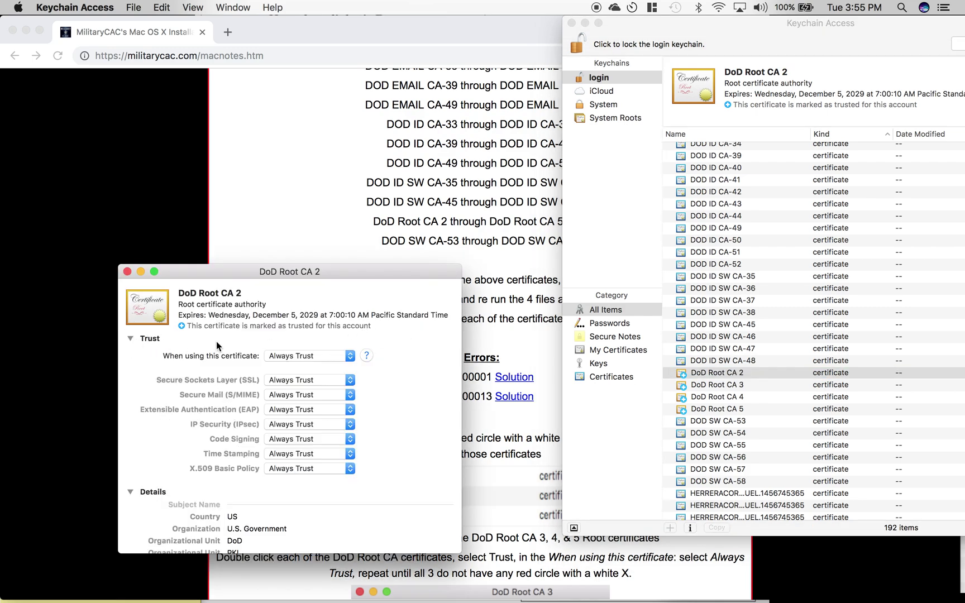
click(346, 356)
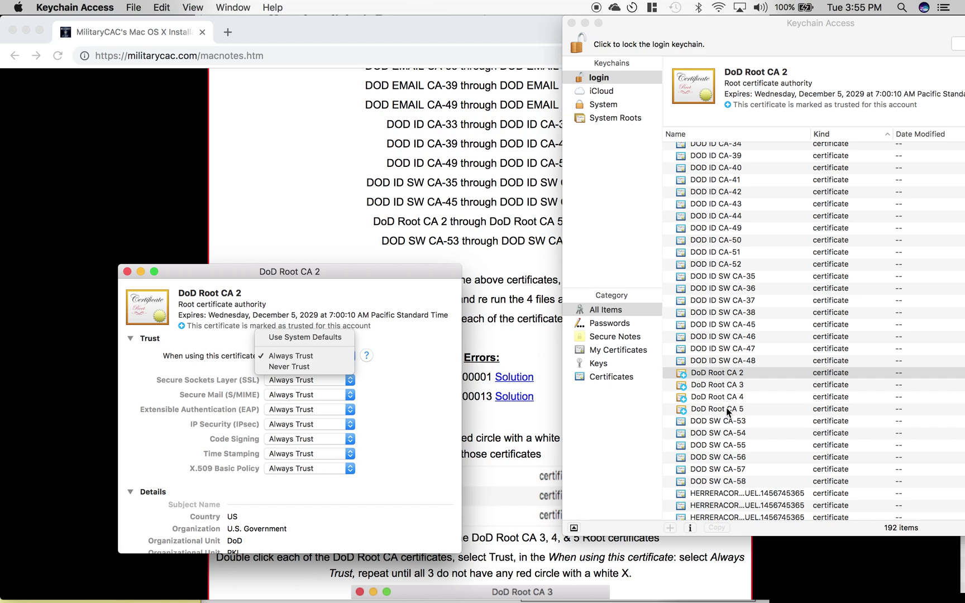
click(130, 273)
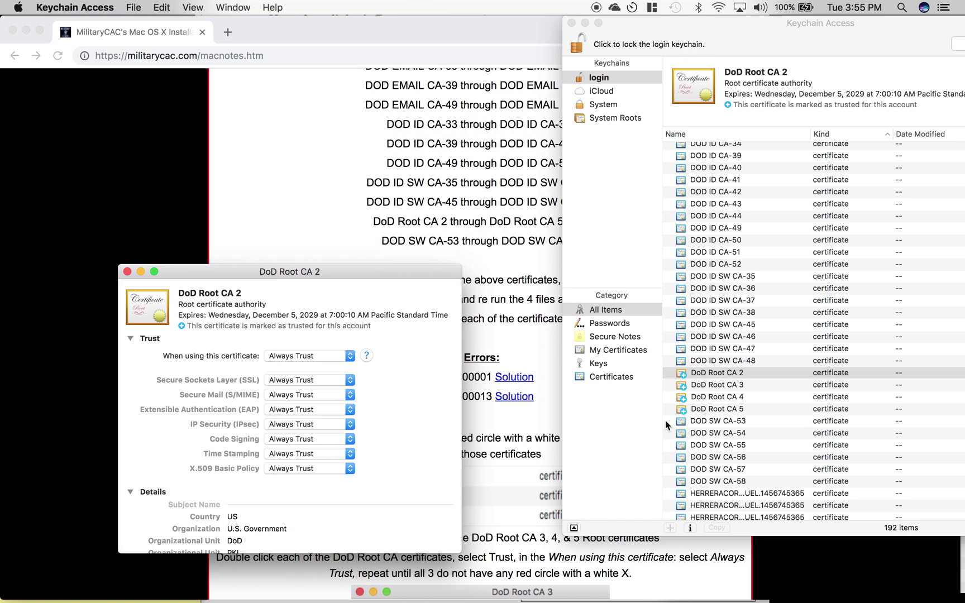
click(127, 271)
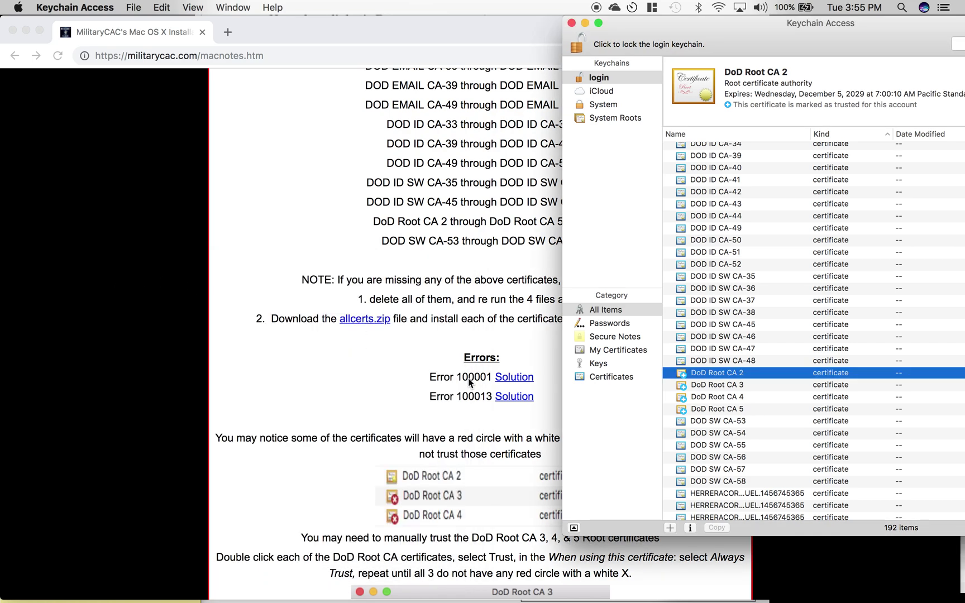
scroll(497, 398, down, 10)
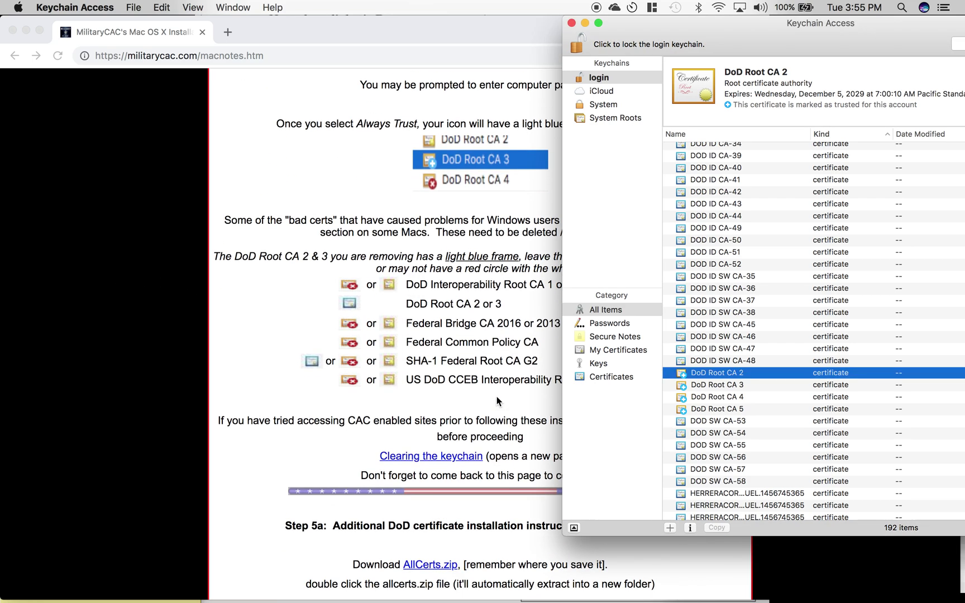
scroll(497, 400, down, 15)
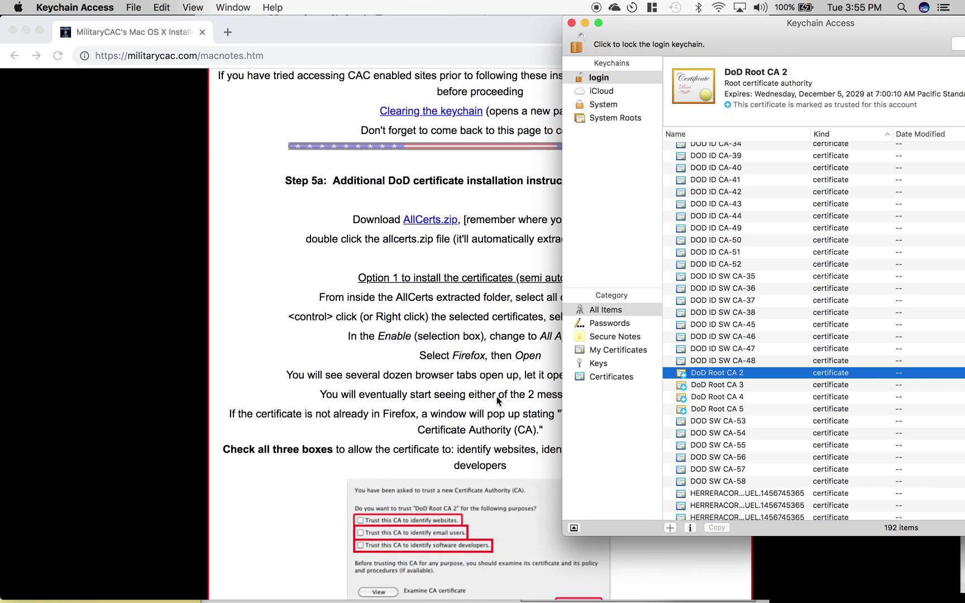
scroll(497, 398, up, 8)
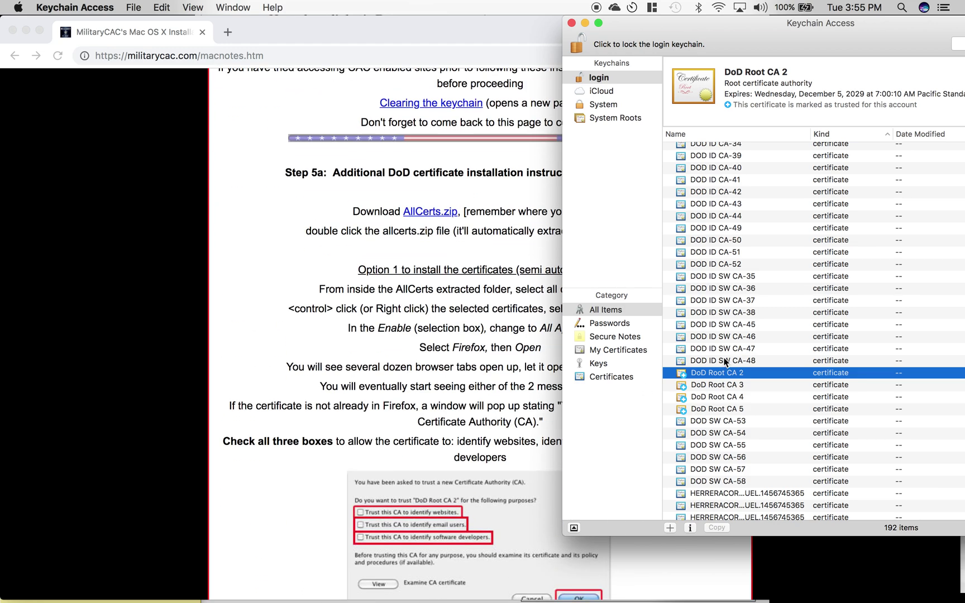